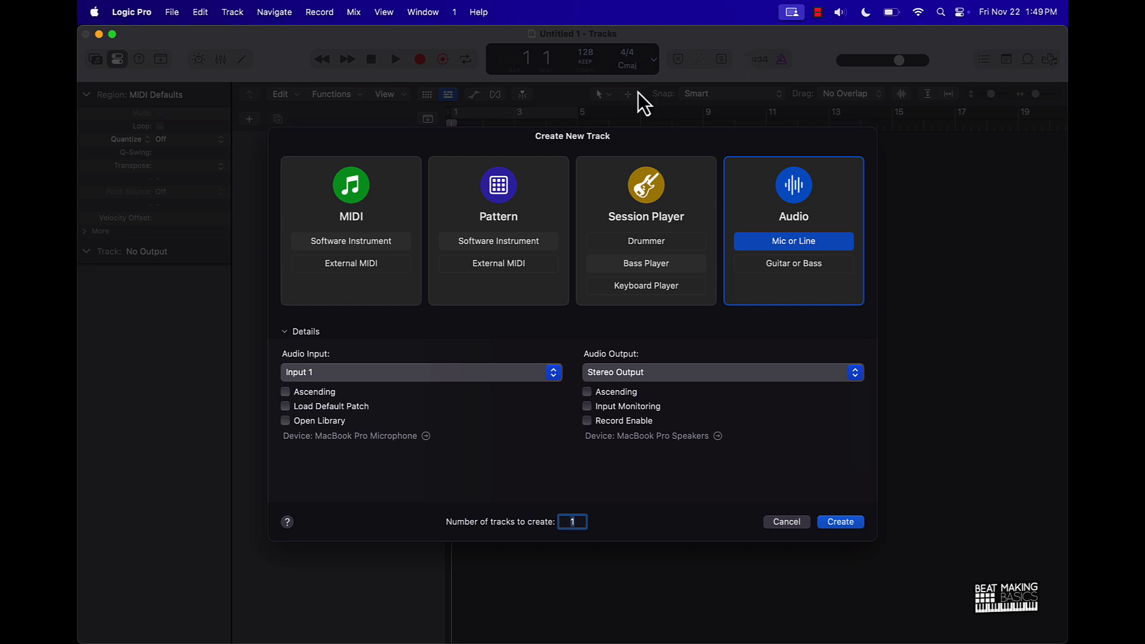
- Create the Inst 1 software instrument track and insert Beat Breaker via an Audio FX search for 'beat'
{"action": "left_click", "coordinate": [390, 203]}
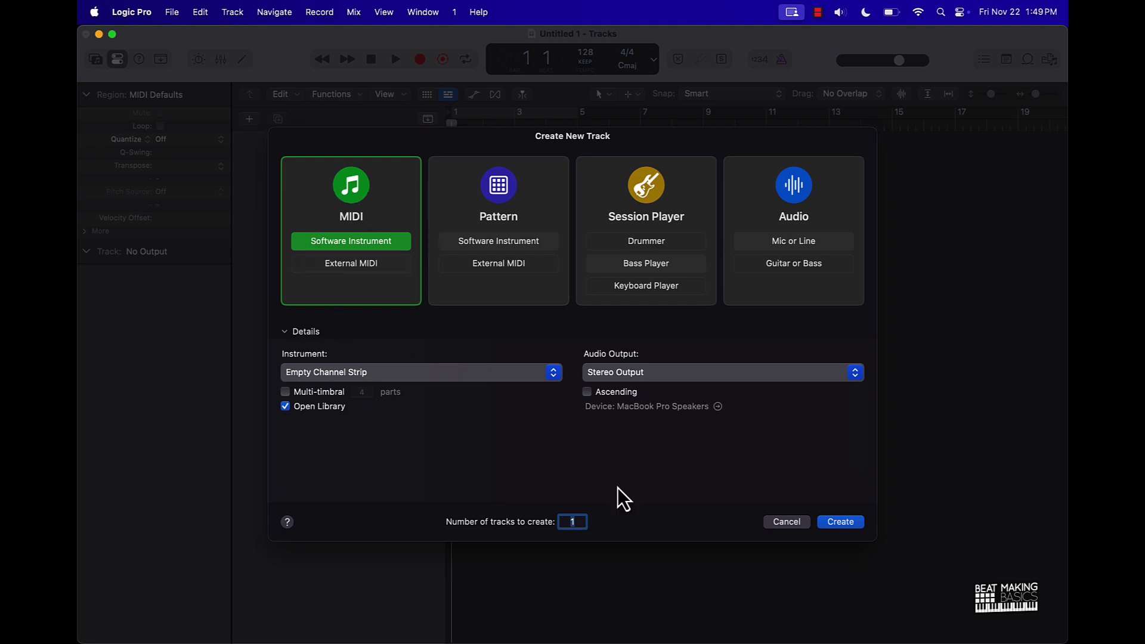
{"action": "left_click", "coordinate": [833, 525]}
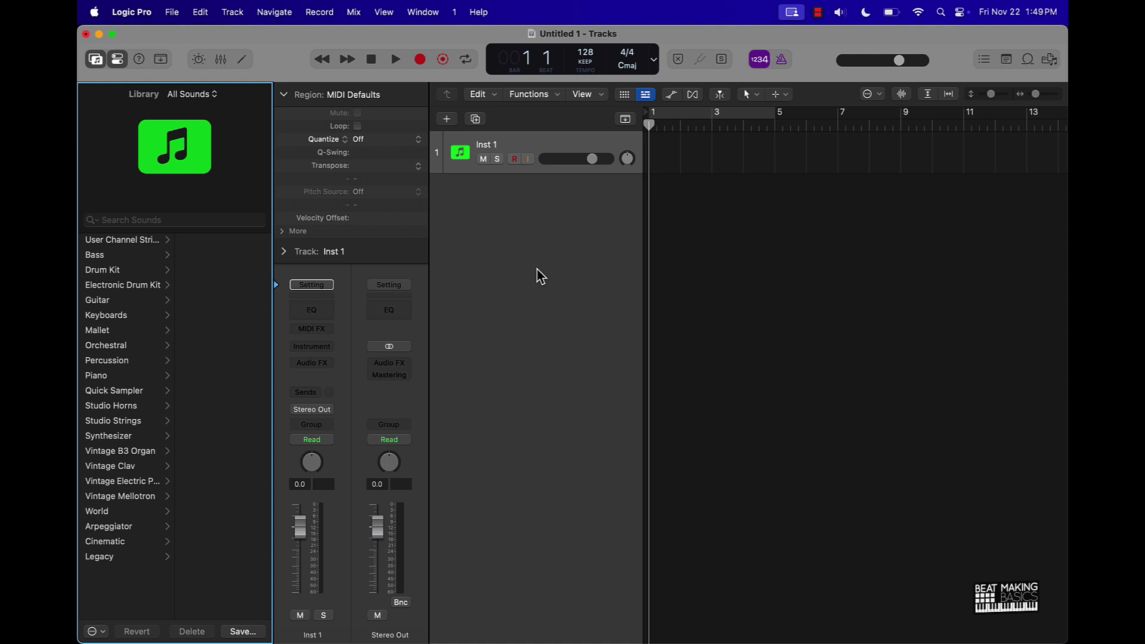
{"action": "left_click", "coordinate": [321, 368]}
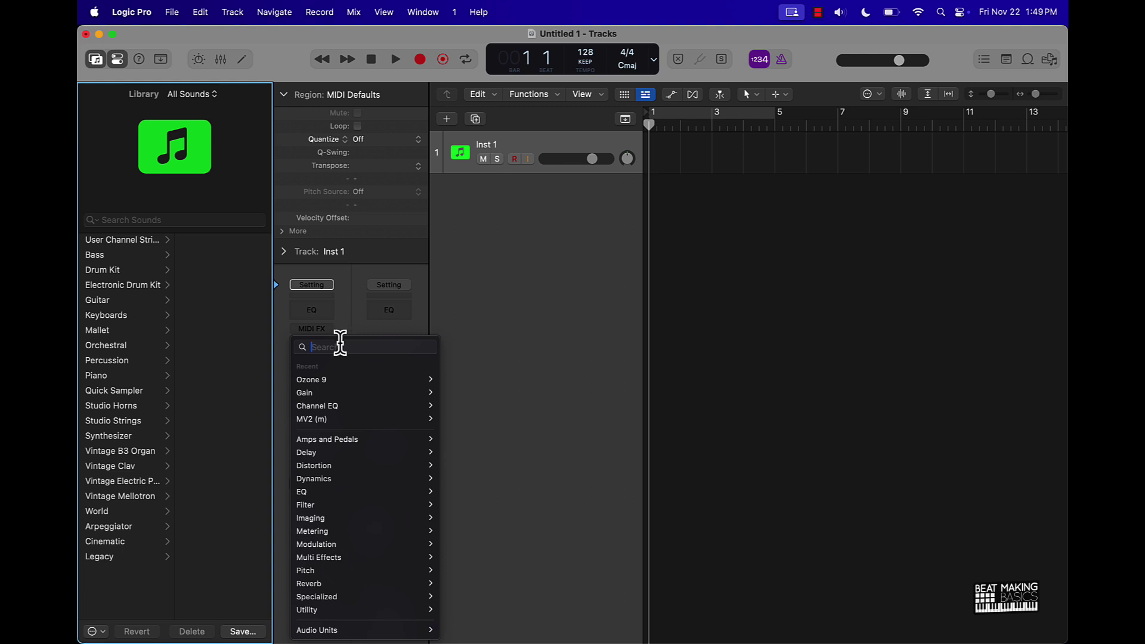
{"action": "type", "text": "beat"}
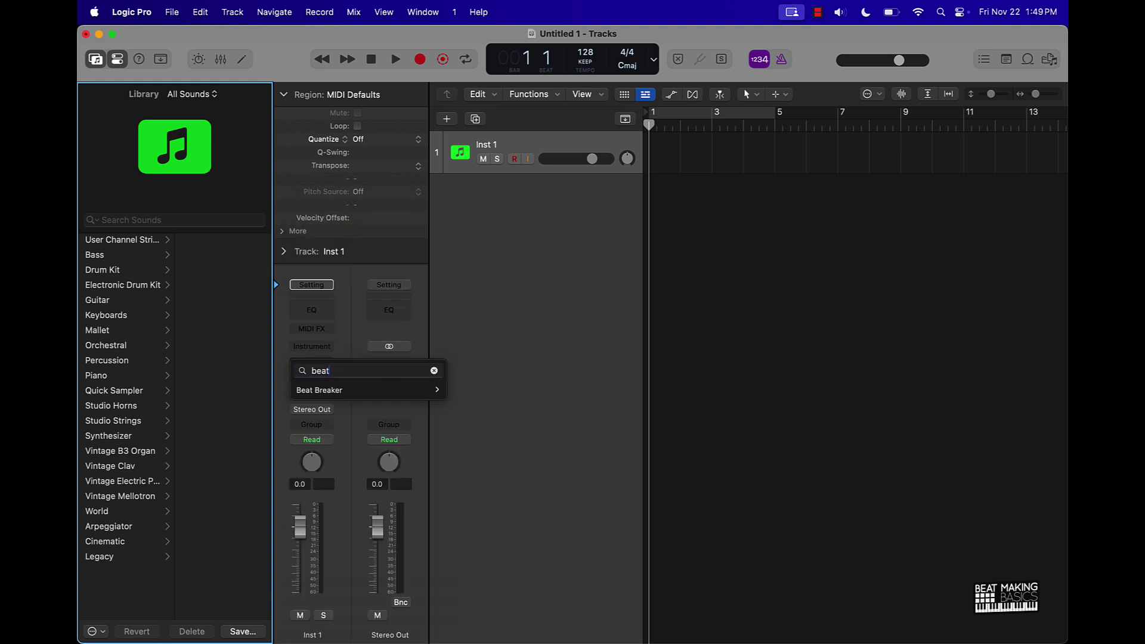
{"action": "left_click", "coordinate": [343, 391]}
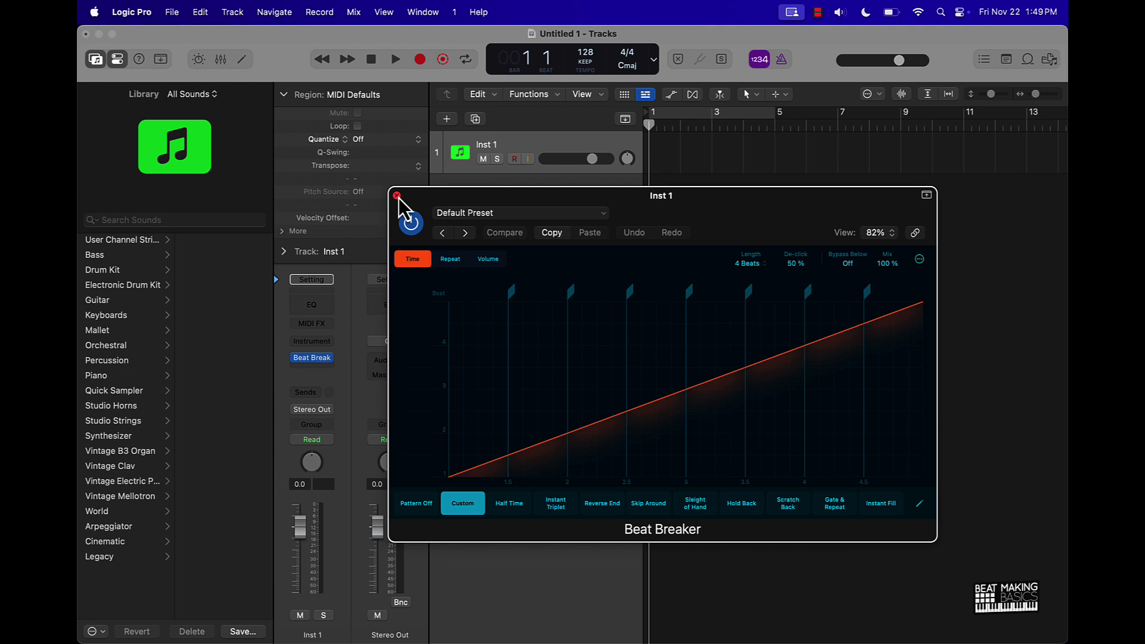
- Close Beat Breaker and remove it with No Plug-in, leaving Inst 1's effect slots empty
{"action": "left_click", "coordinate": [397, 195]}
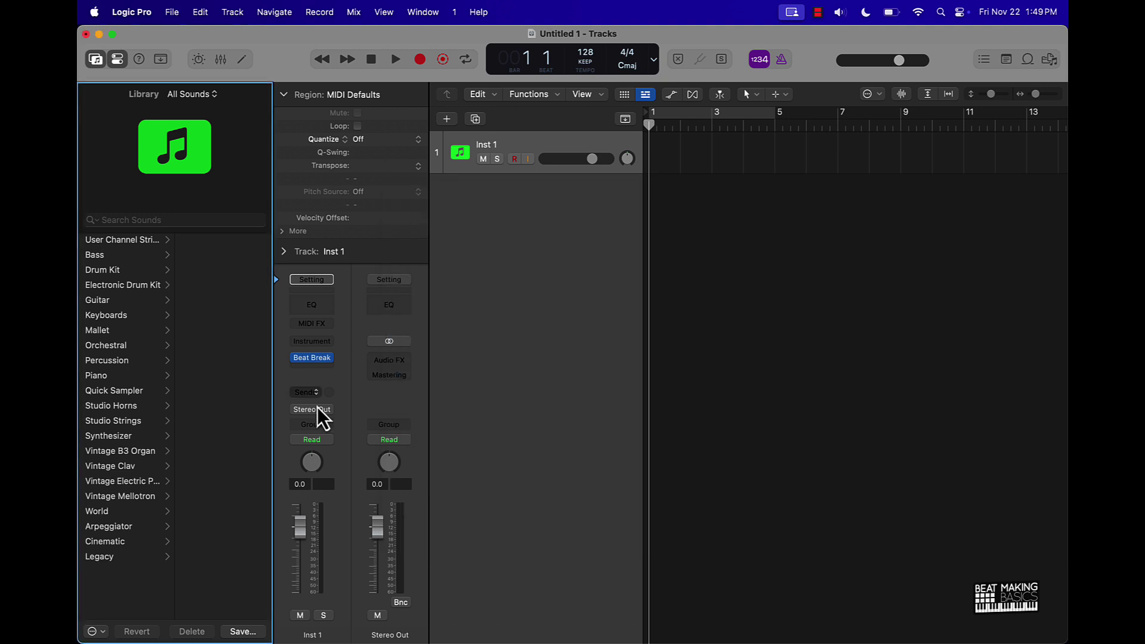
{"action": "left_click", "coordinate": [324, 367]}
{"action": "mouse_move", "coordinate": [326, 560]}
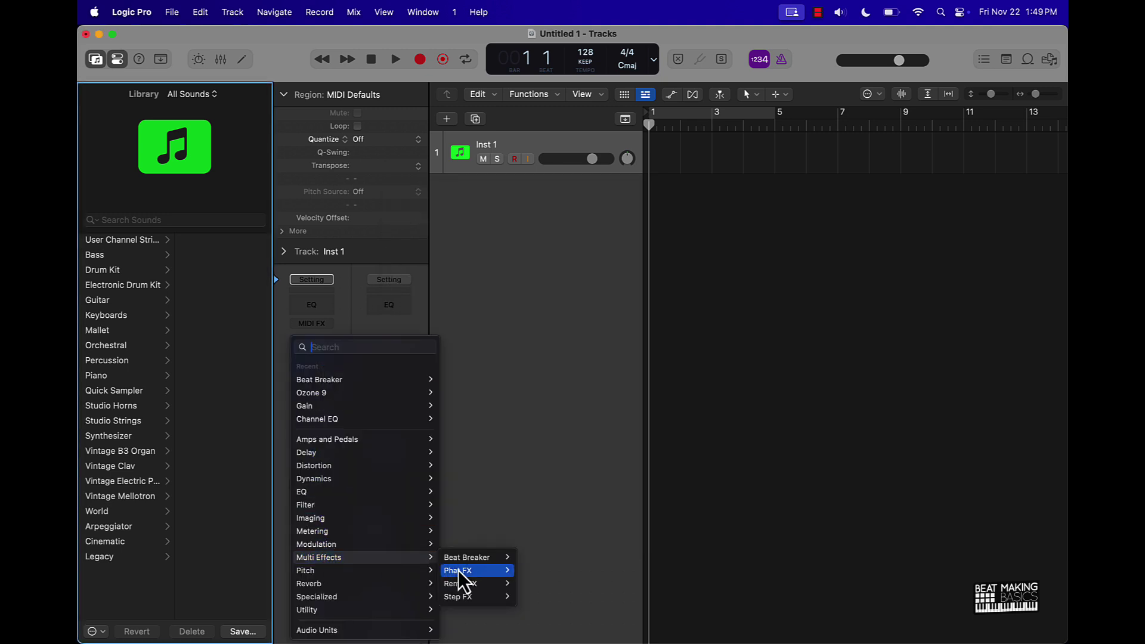
{"action": "left_click", "coordinate": [534, 448]}
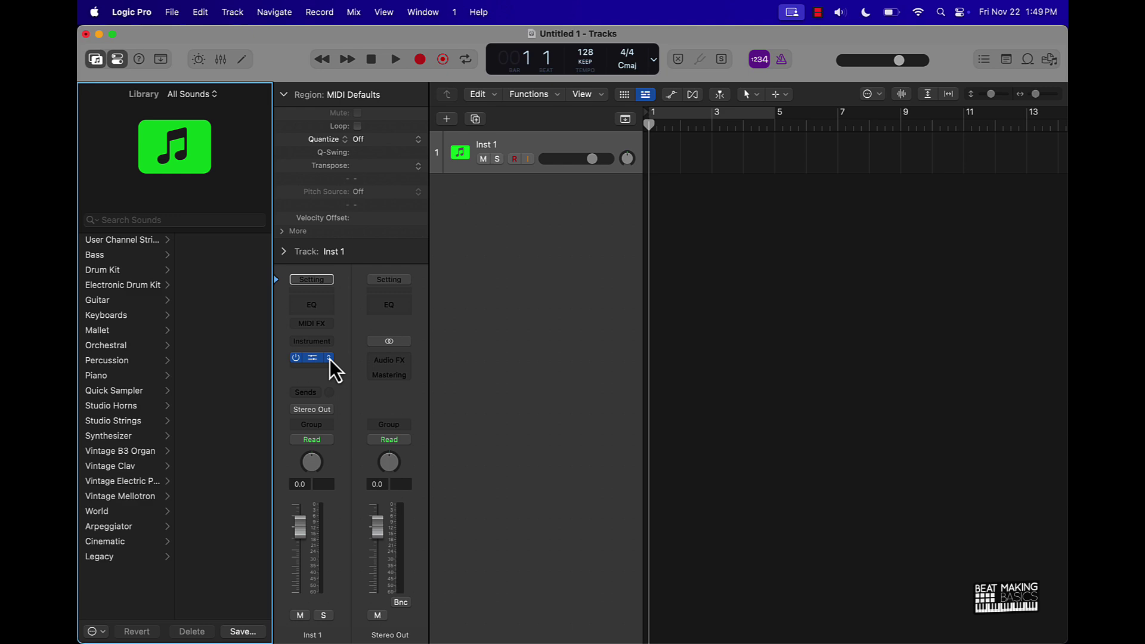
{"action": "left_click", "coordinate": [330, 359]}
{"action": "left_click", "coordinate": [349, 342]}
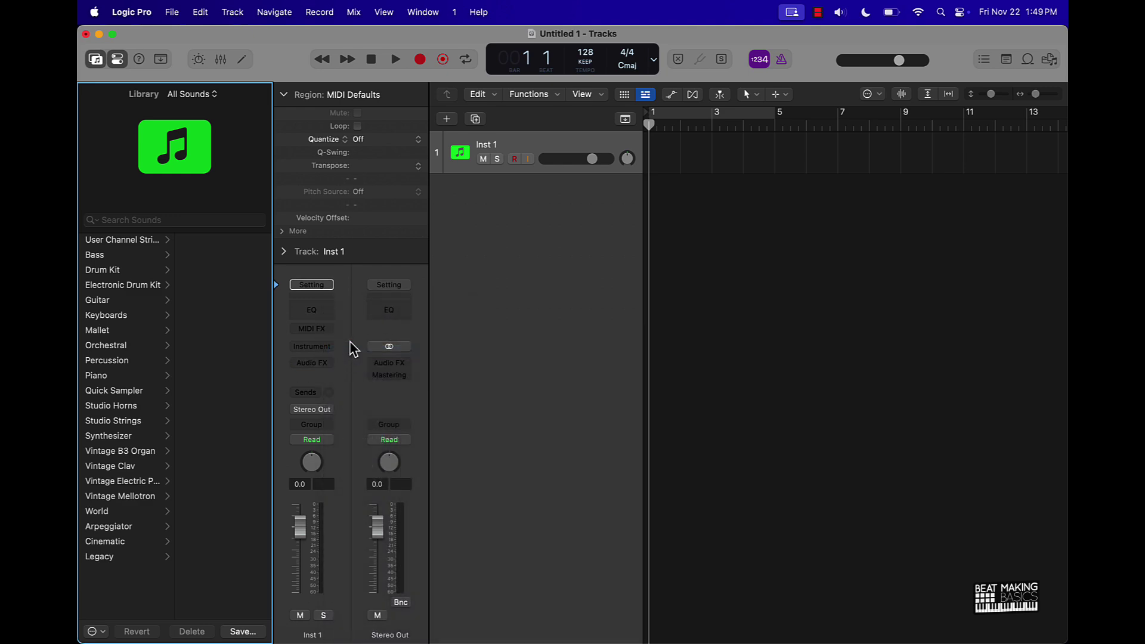
- Start another new track and browse the instrument list, keeping Empty Channel Strip for now
{"action": "left_click", "coordinate": [451, 122]}
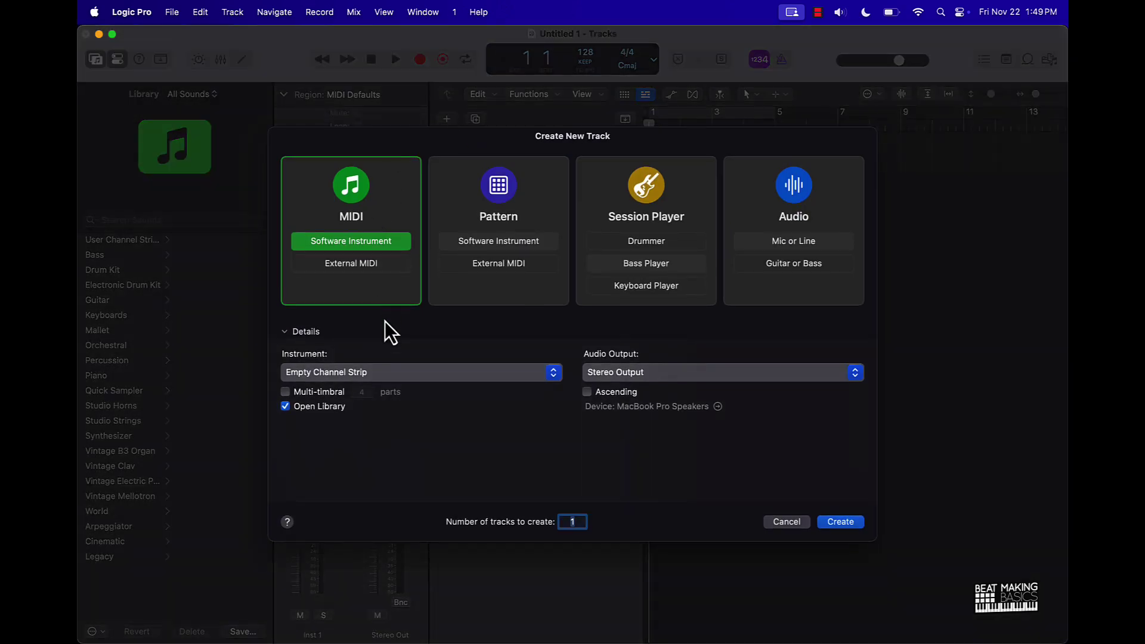
{"action": "left_click", "coordinate": [393, 375]}
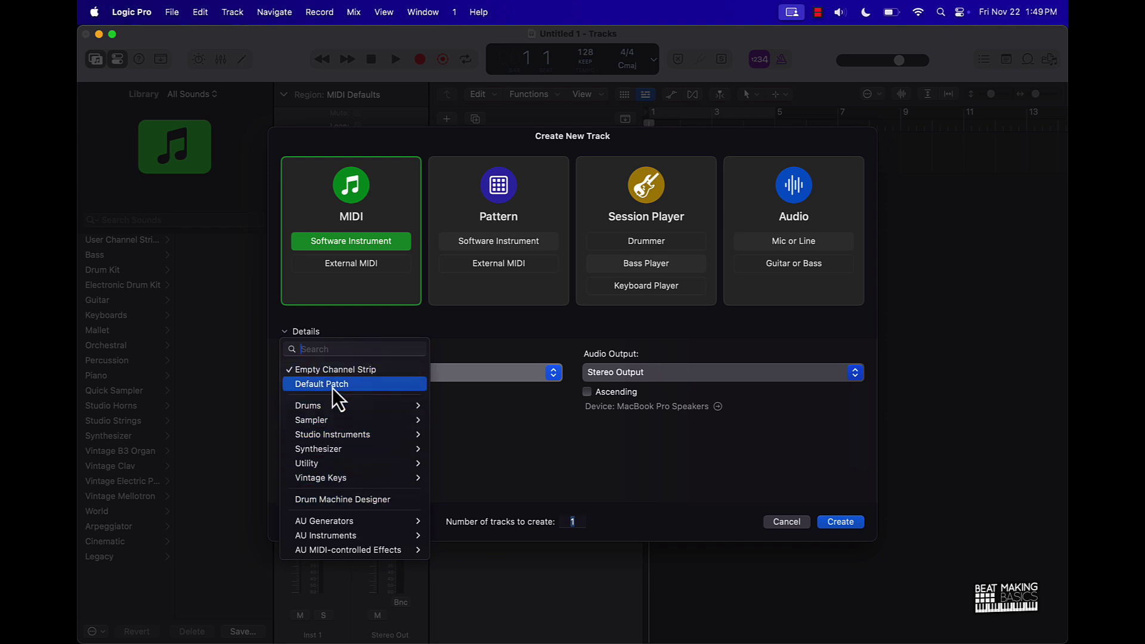
{"action": "mouse_move", "coordinate": [331, 410]}
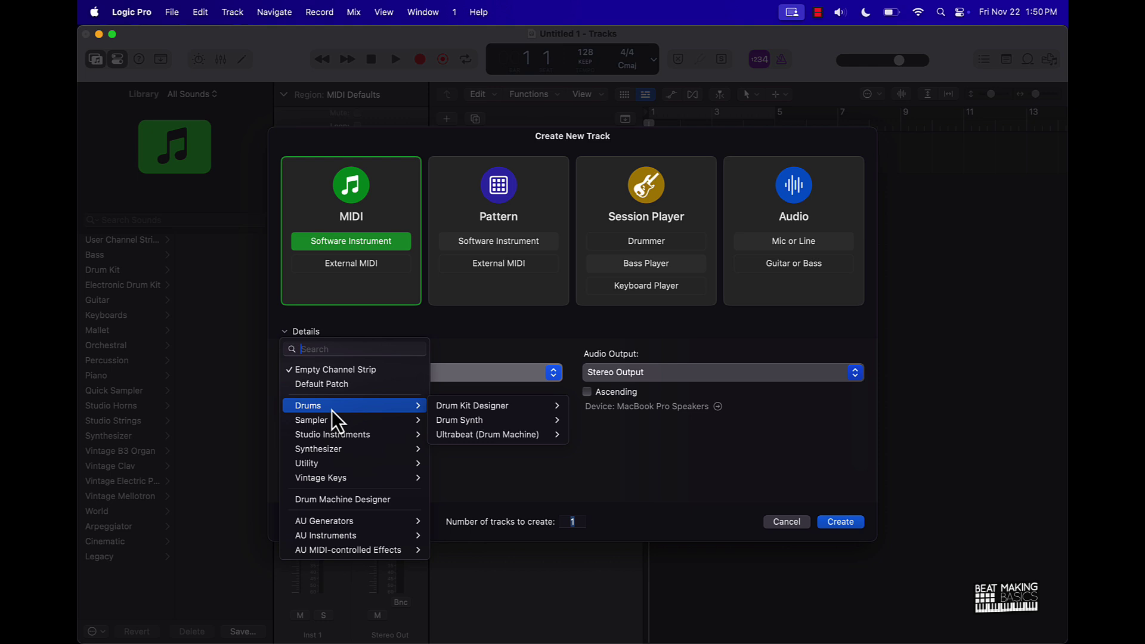
{"action": "mouse_move", "coordinate": [498, 410]}
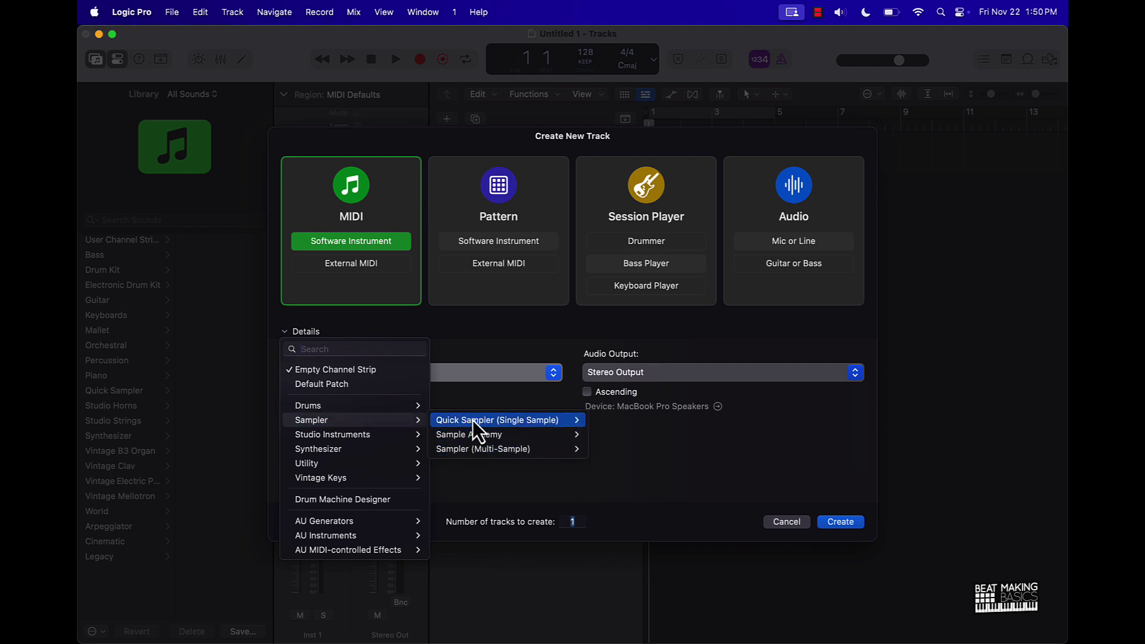
{"action": "mouse_move", "coordinate": [463, 421]}
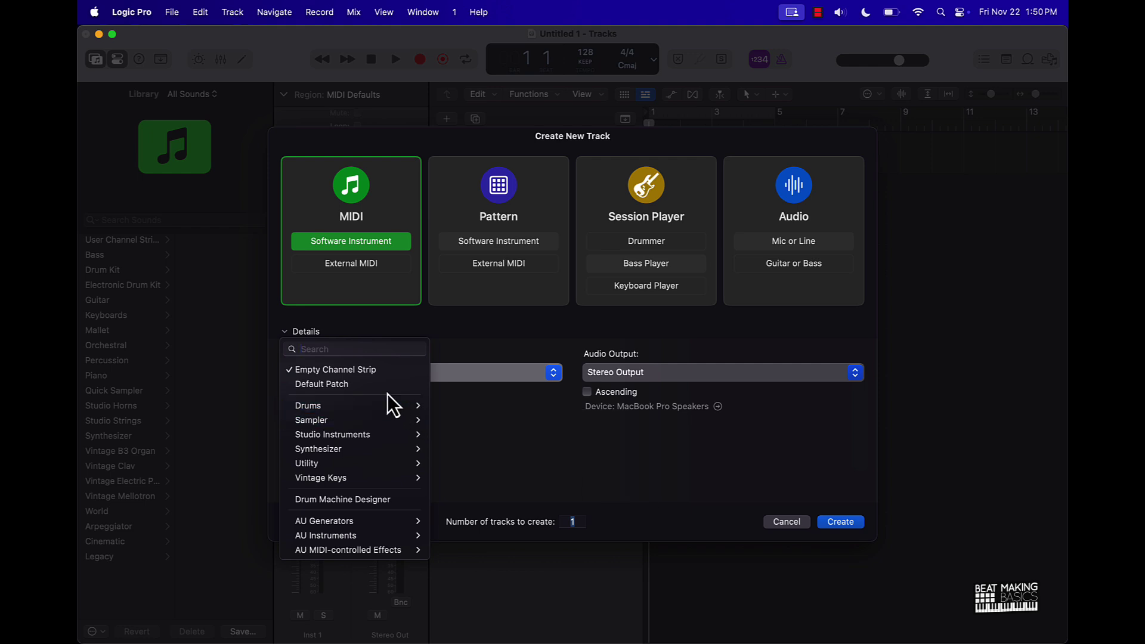
{"action": "mouse_move", "coordinate": [353, 483]}
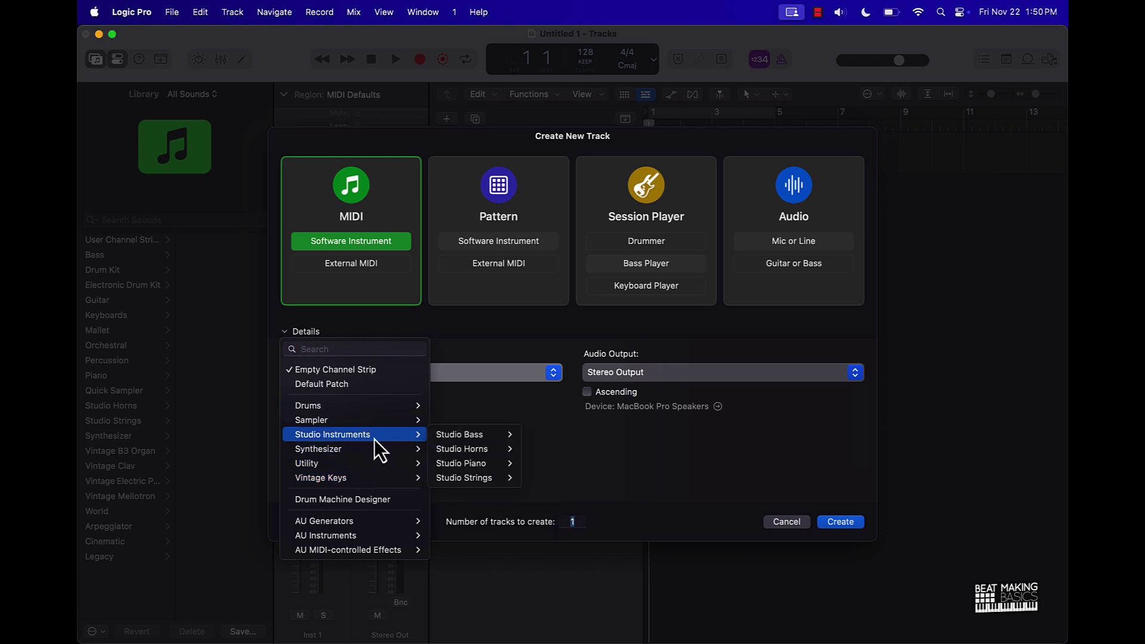
{"action": "mouse_move", "coordinate": [341, 459]}
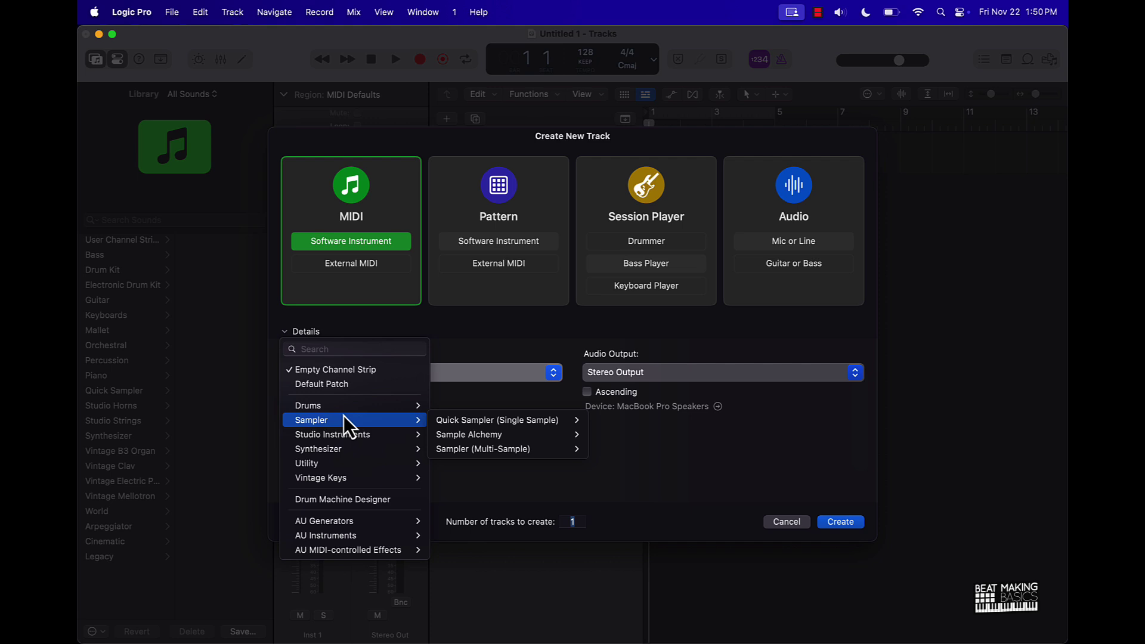
{"action": "left_click", "coordinate": [424, 368]}
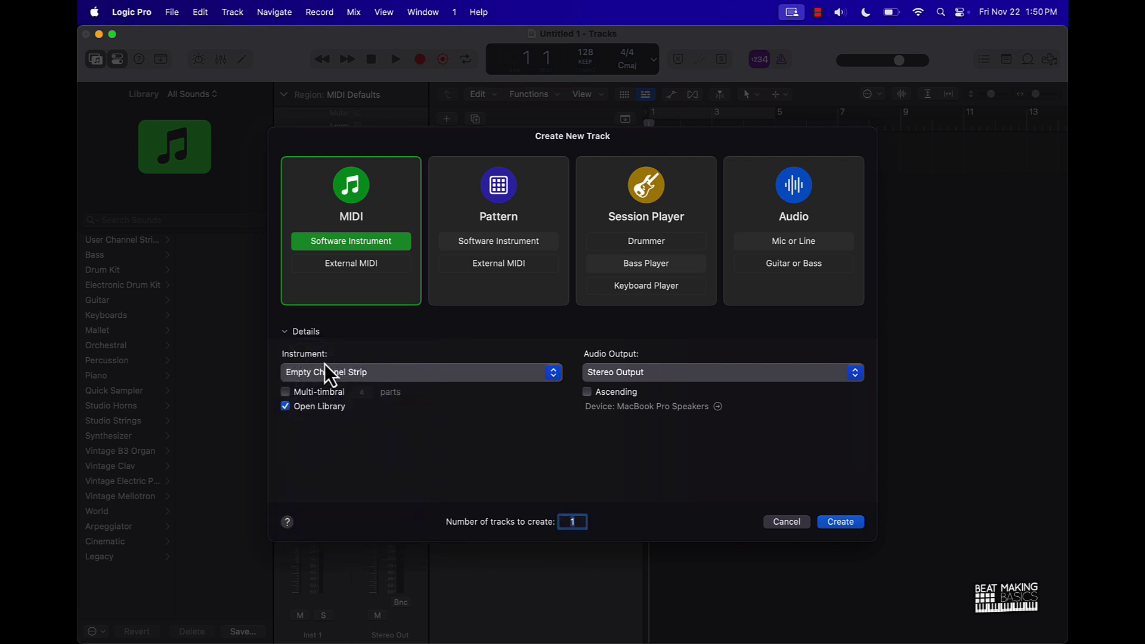
- Set the instrument to Sampler > Quick Sampler (Single Sample) > Stereo and create Inst 2
{"action": "left_click", "coordinate": [370, 374]}
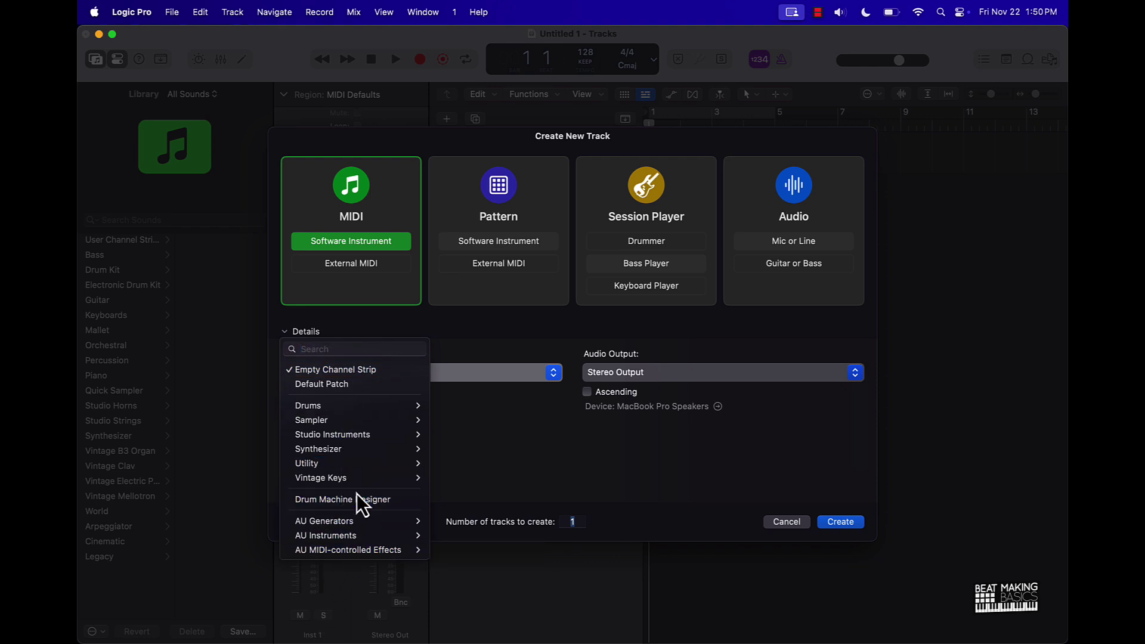
{"action": "mouse_move", "coordinate": [349, 420]}
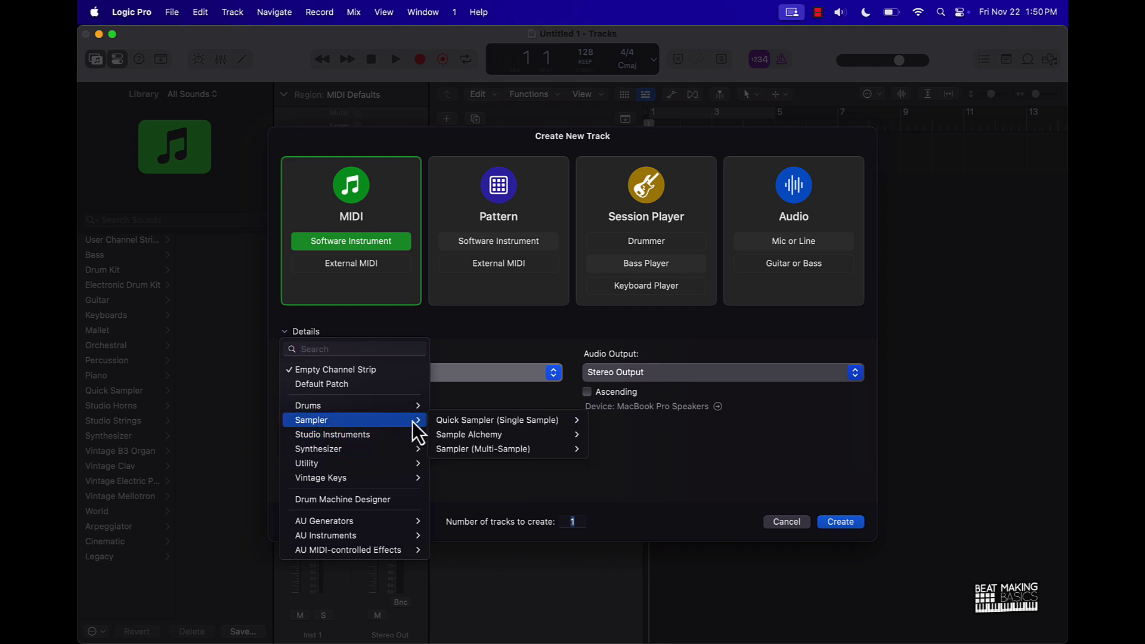
{"action": "mouse_move", "coordinate": [521, 424]}
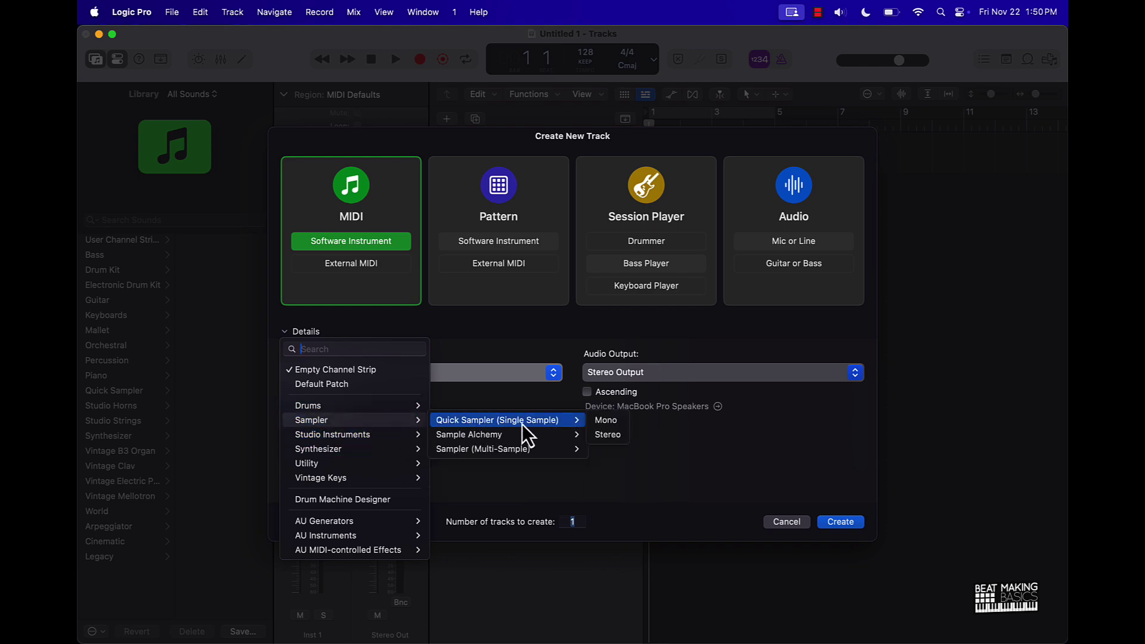
{"action": "left_click", "coordinate": [604, 437]}
{"action": "left_click", "coordinate": [839, 522]}
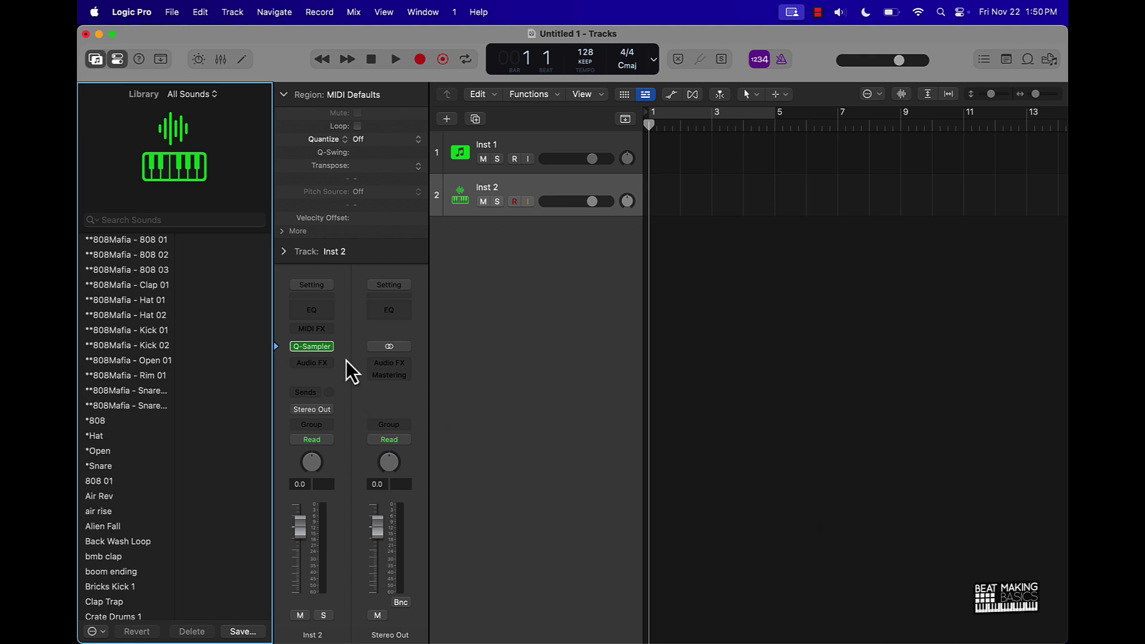
- Scroll through Inst 2's audio effect list and dismiss it without adding anything
{"action": "left_click", "coordinate": [330, 364]}
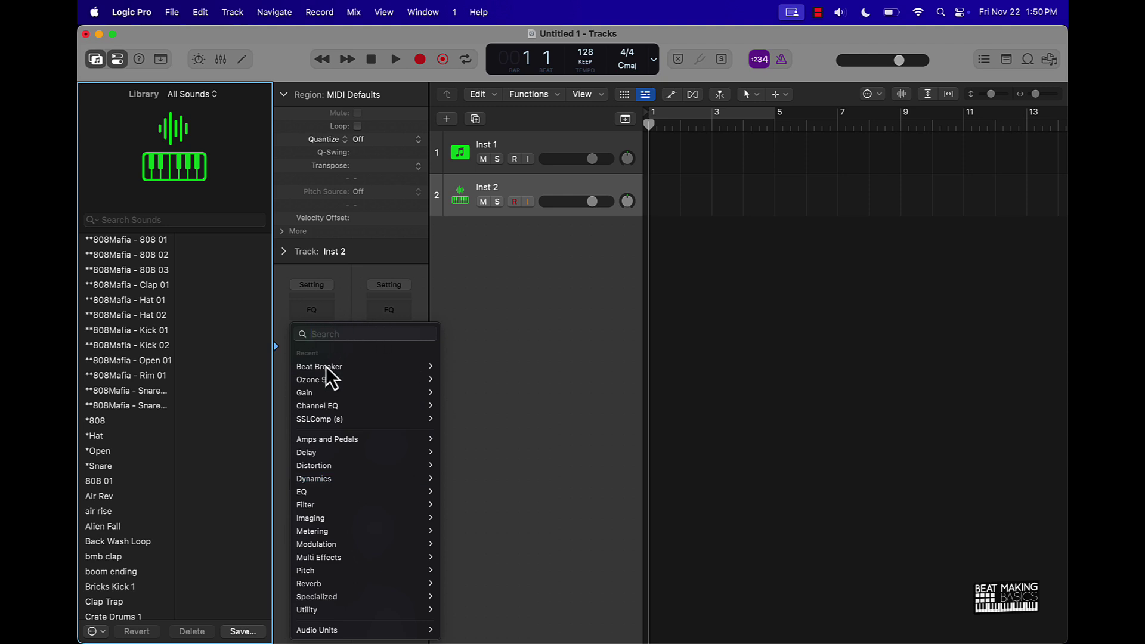
{"action": "mouse_move", "coordinate": [342, 634]}
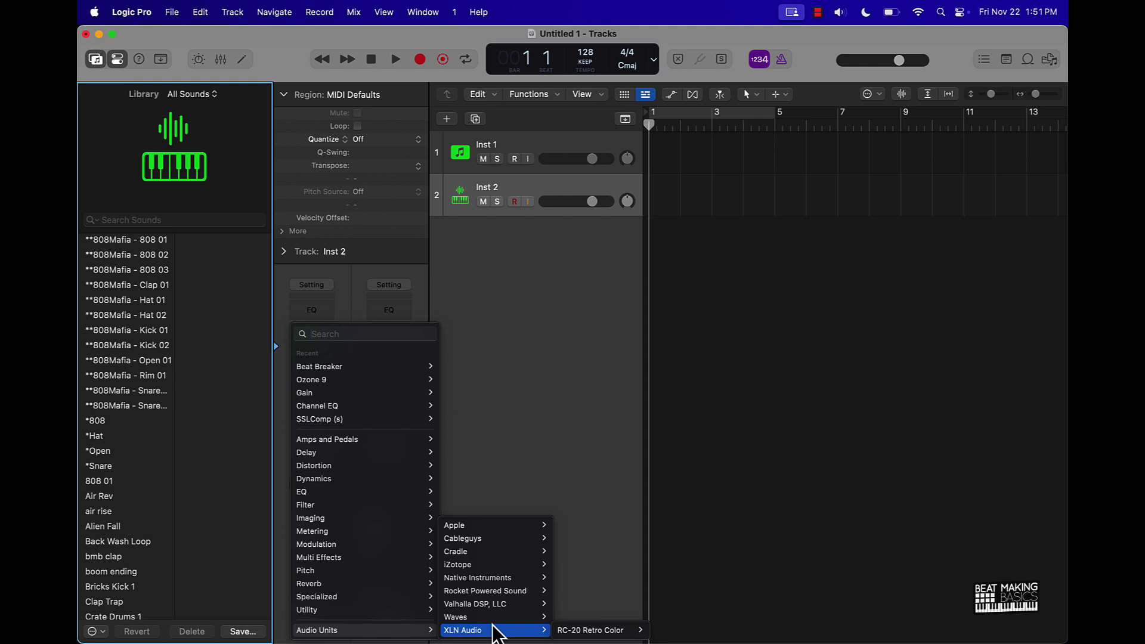
{"action": "mouse_move", "coordinate": [494, 617]}
{"action": "scroll", "coordinate": [572, 593], "scroll_direction": "down", "scroll_amount": 3}
{"action": "scroll", "coordinate": [579, 575], "scroll_direction": "down", "scroll_amount": 20}
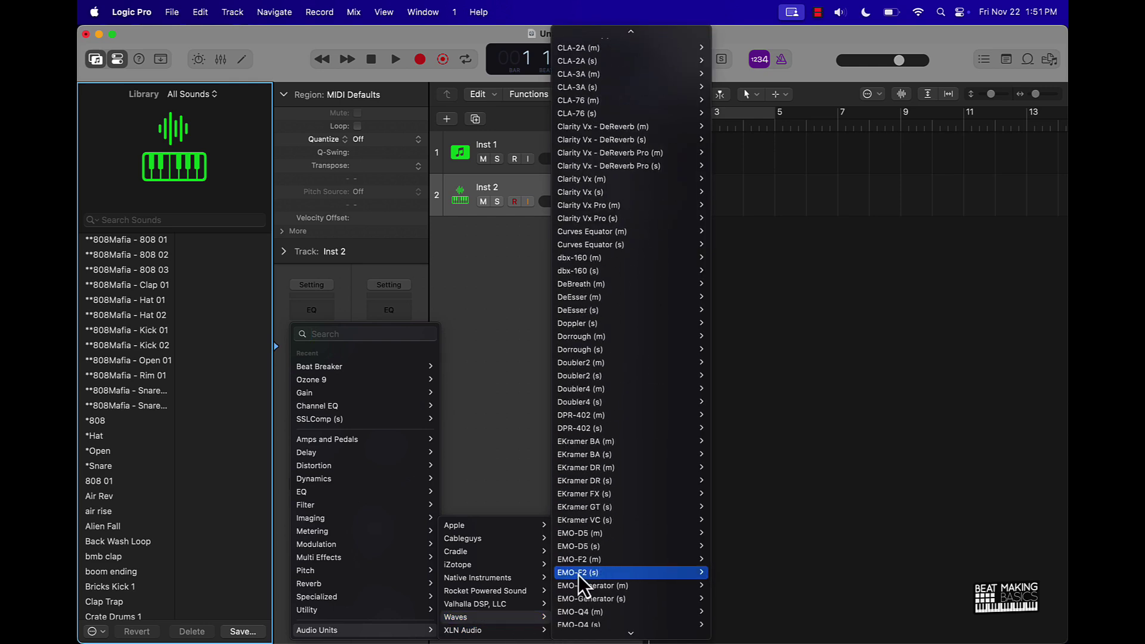
{"action": "scroll", "coordinate": [578, 575], "scroll_direction": "down", "scroll_amount": 10}
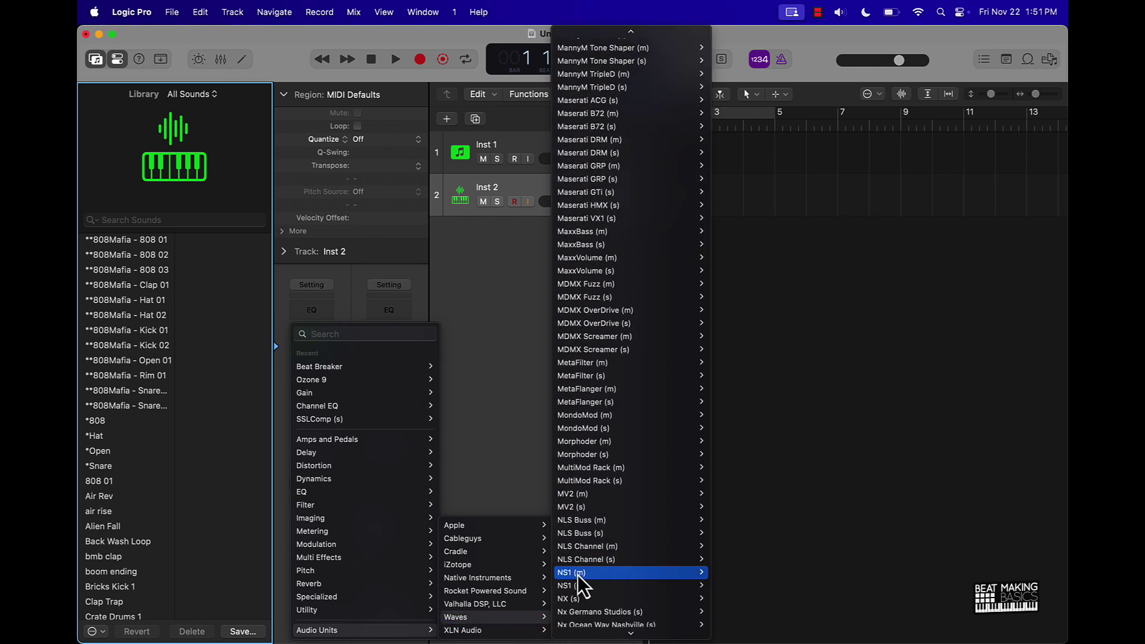
{"action": "mouse_move", "coordinate": [592, 546]}
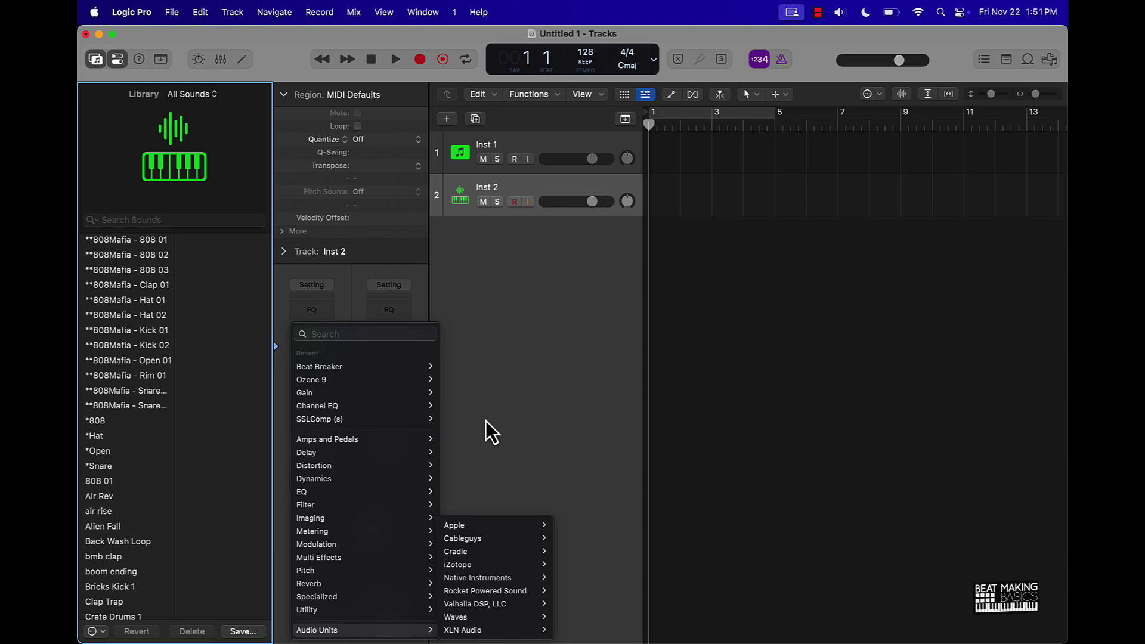
{"action": "left_click", "coordinate": [485, 421]}
- Search the effects for 'mor', insert Morphoder (s) on Inst 2, and close its window
{"action": "left_click", "coordinate": [325, 367]}
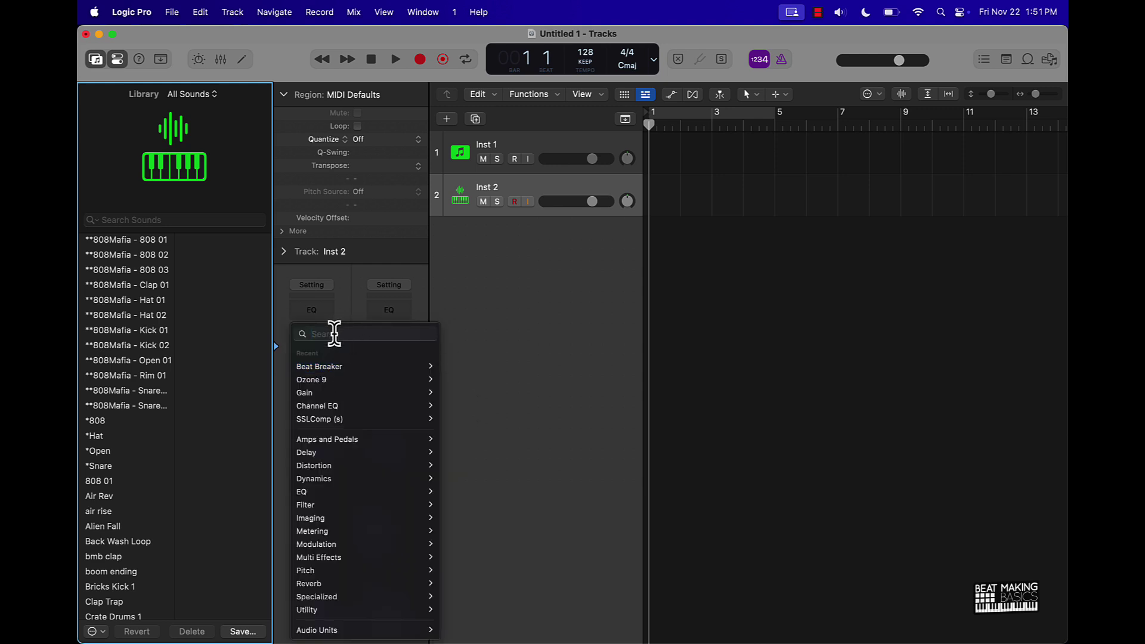
{"action": "type", "text": "mor"}
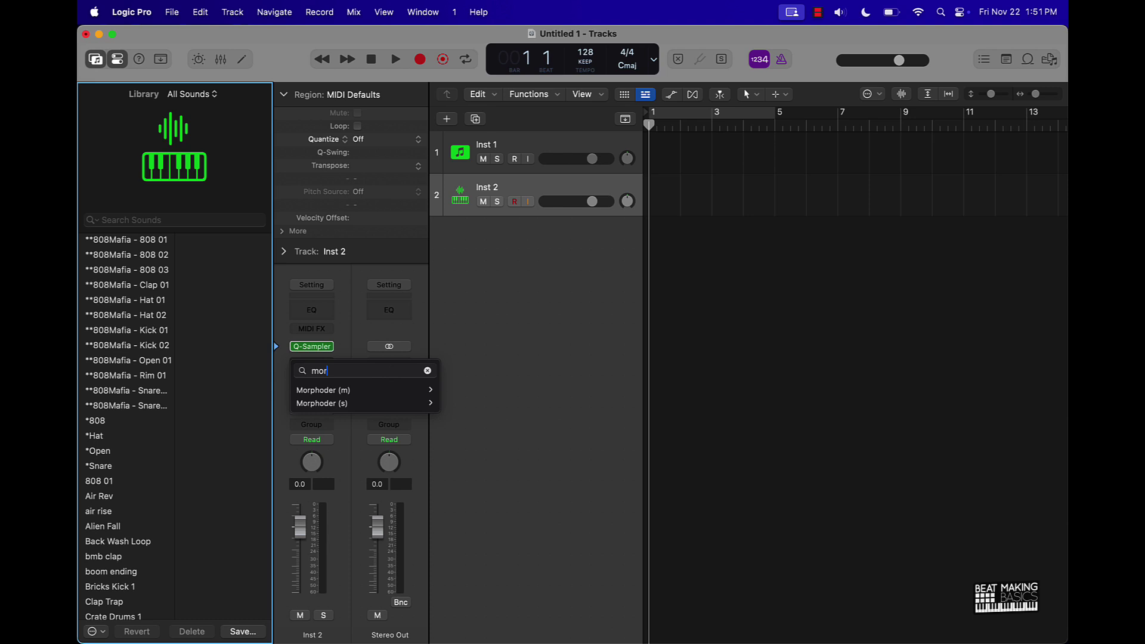
{"action": "left_click", "coordinate": [317, 403]}
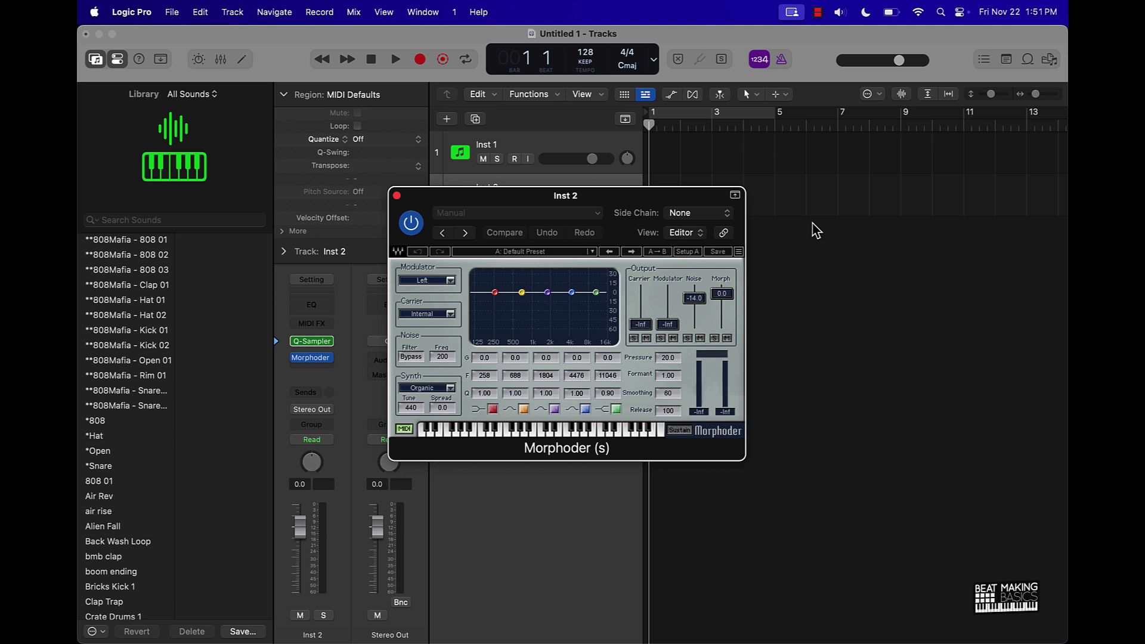
{"action": "left_click", "coordinate": [396, 196]}
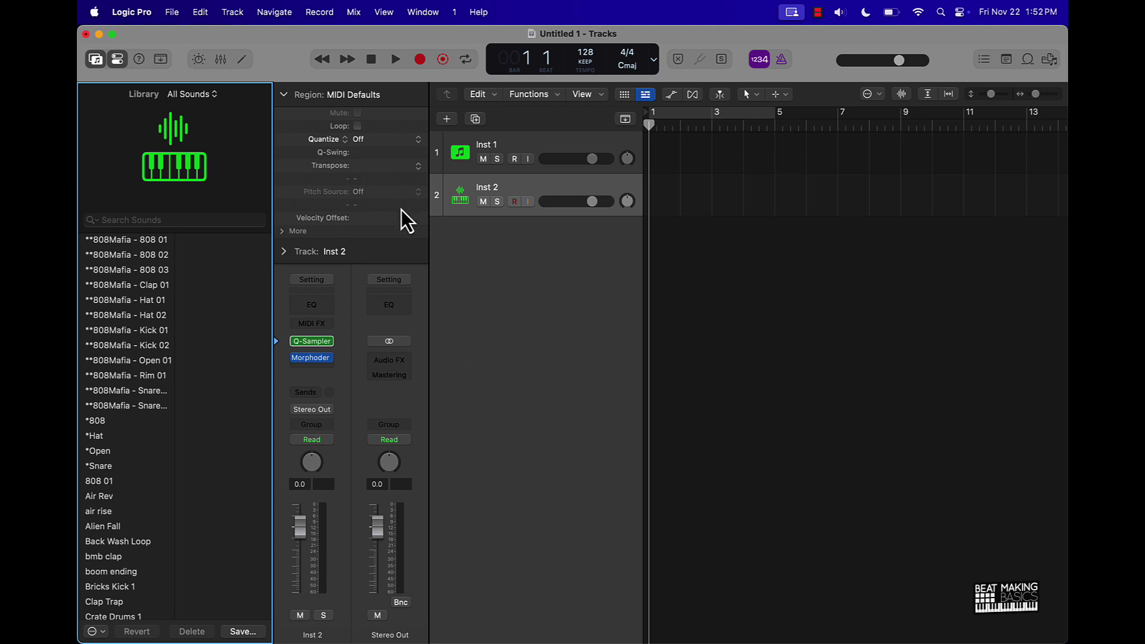
- Scroll the tracks area right to view the Inst 1 and Inst 2 tracks
{"action": "scroll", "coordinate": [493, 315], "scroll_direction": "right", "scroll_amount": 2}
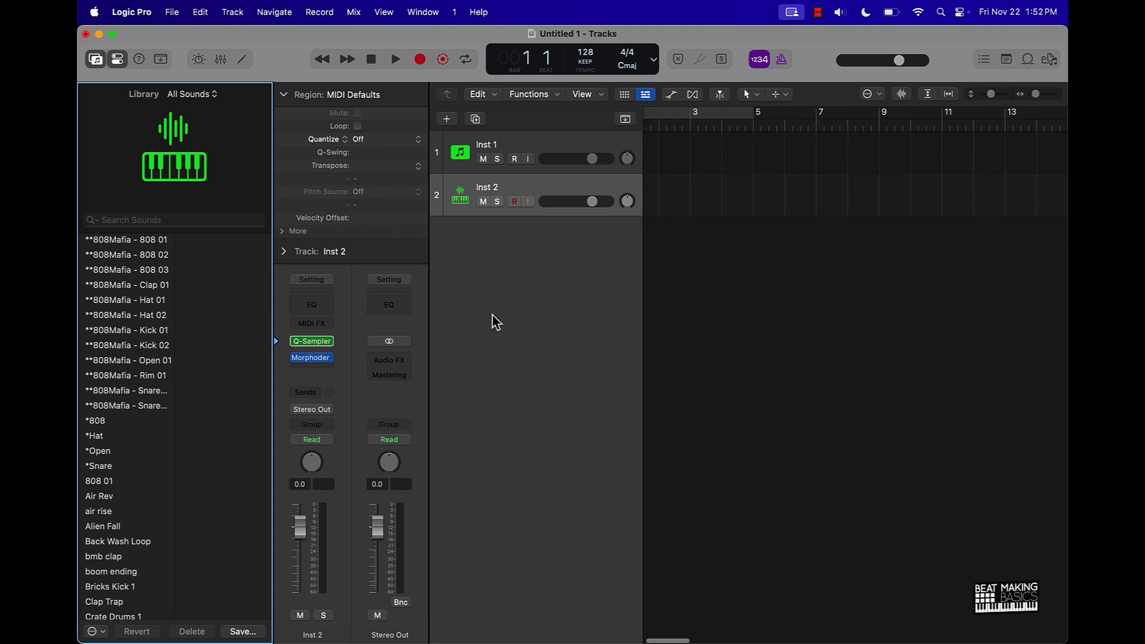
{"action": "left_click", "coordinate": [447, 119]}
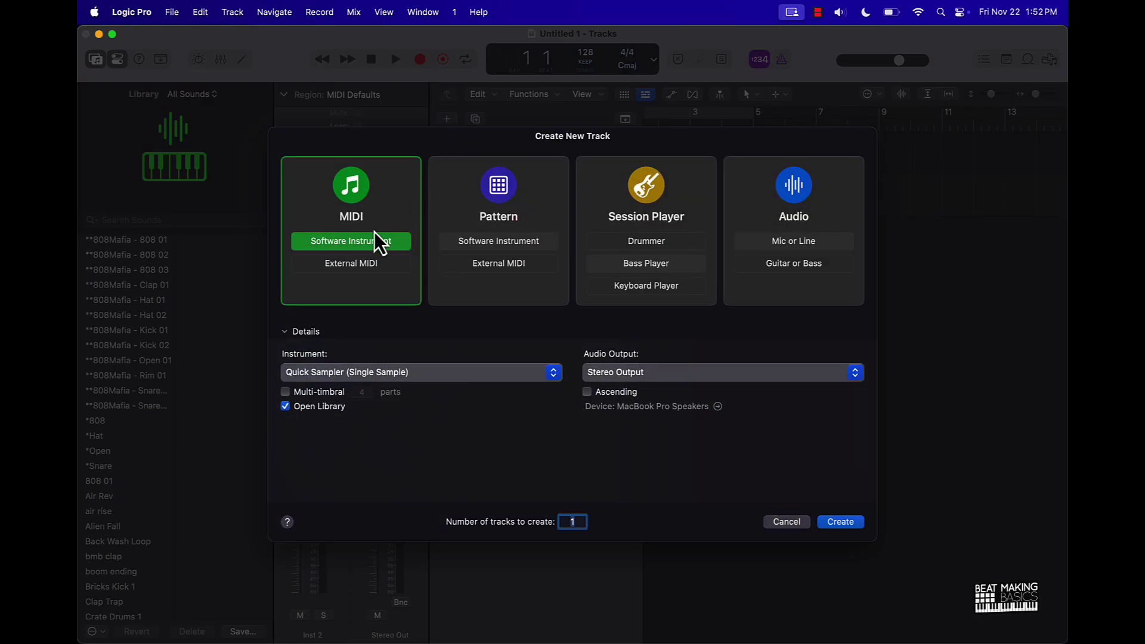
{"action": "left_click", "coordinate": [458, 374]}
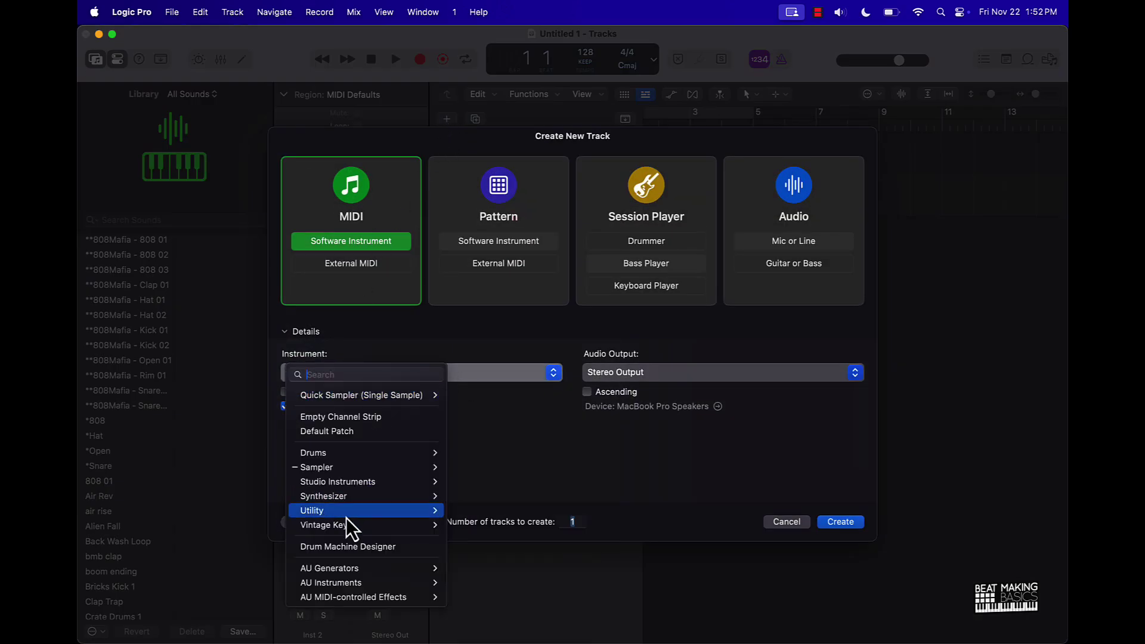
{"action": "mouse_move", "coordinate": [346, 458]}
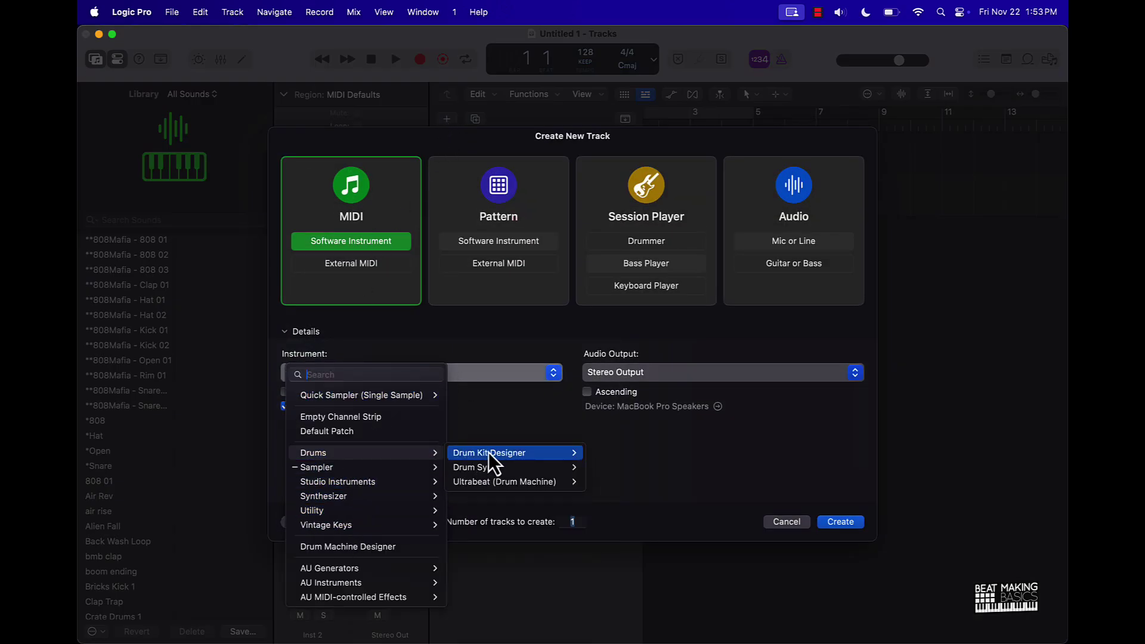
{"action": "mouse_move", "coordinate": [482, 458]}
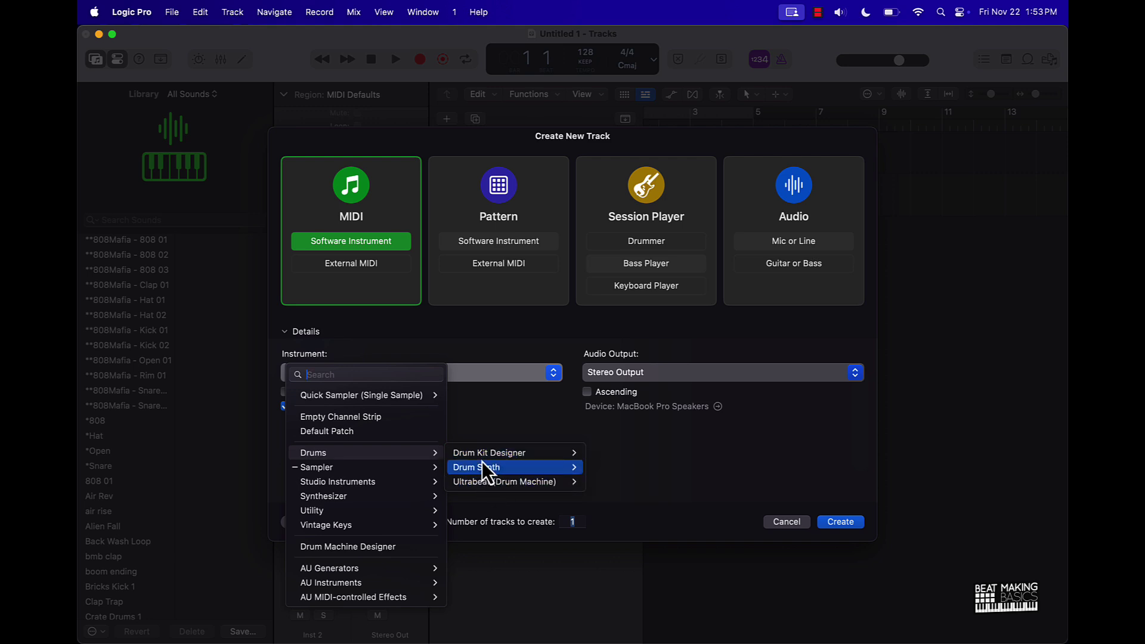
{"action": "mouse_move", "coordinate": [378, 465]}
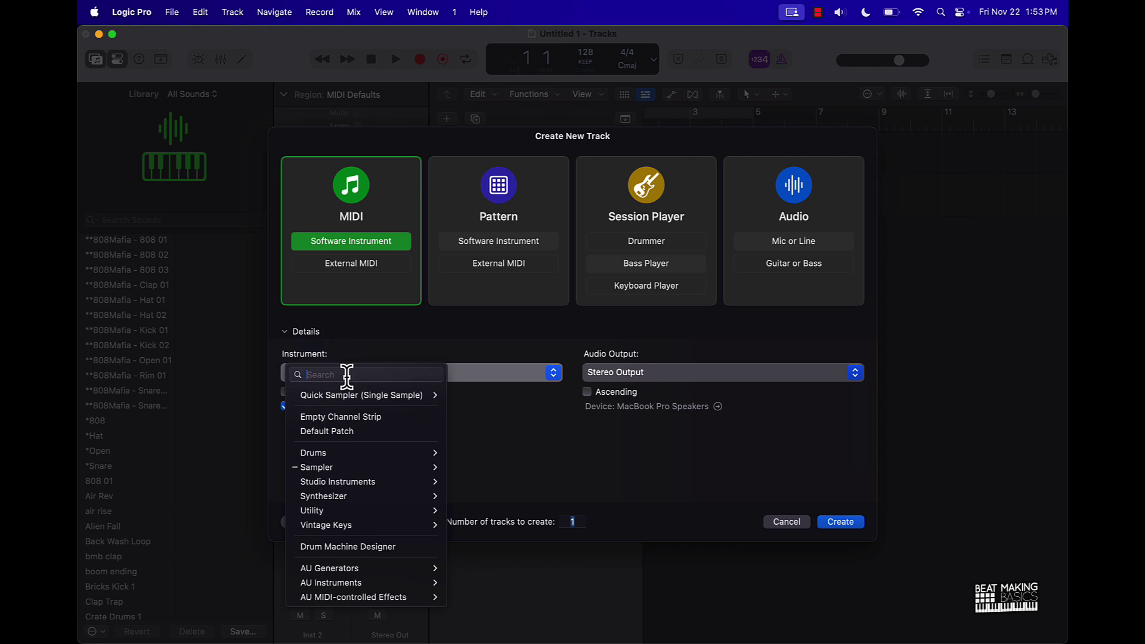
{"action": "left_click", "coordinate": [97, 17]}
{"action": "left_click", "coordinate": [94, 13]}
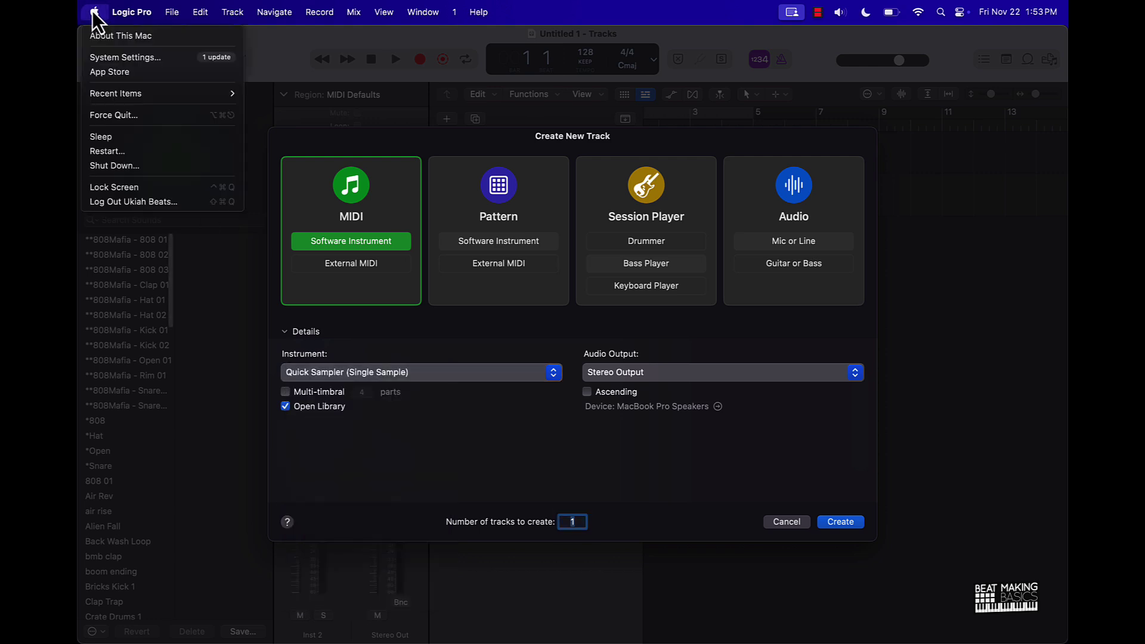
{"action": "left_click", "coordinate": [138, 55]}
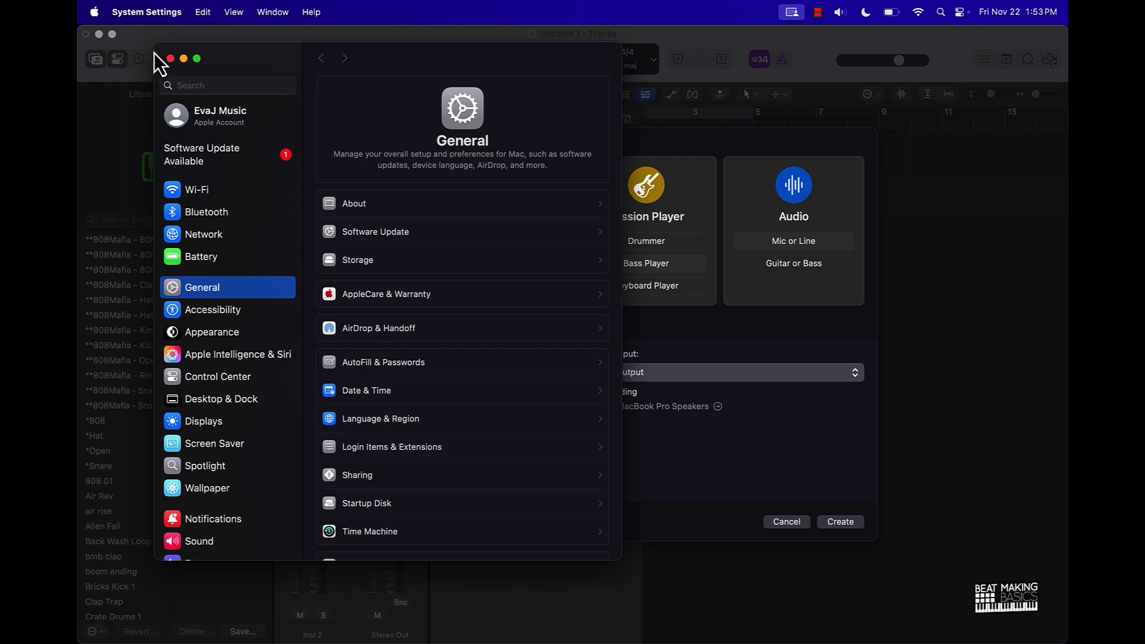
{"action": "left_click", "coordinate": [170, 59]}
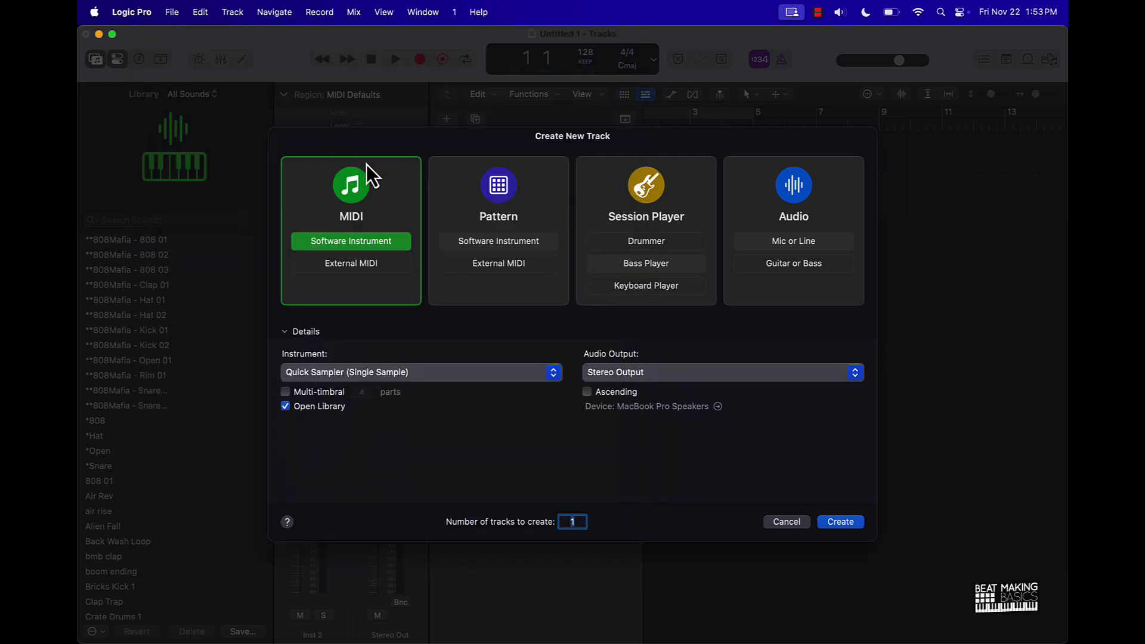